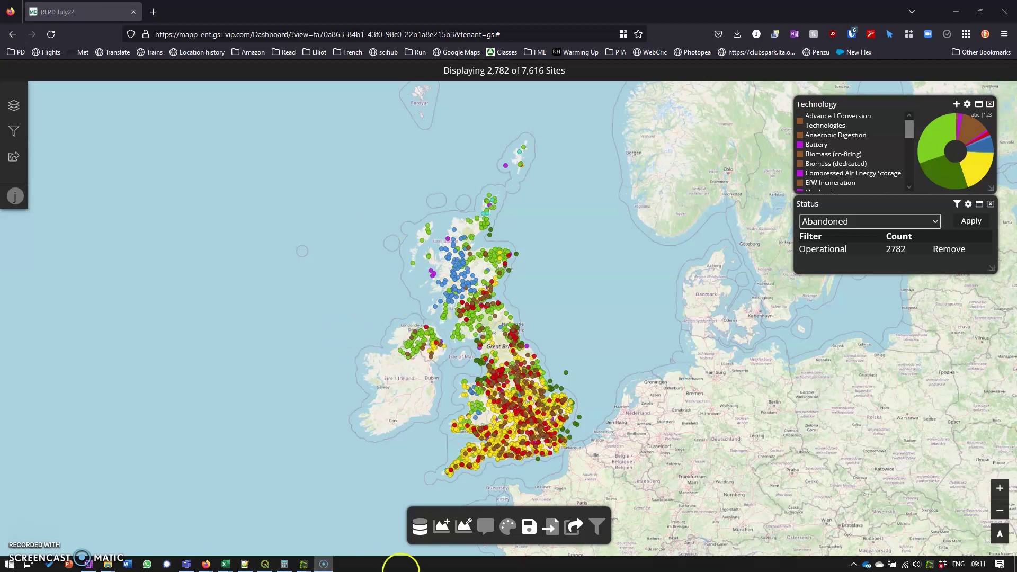
Open the Widget Configuration panel listing the Technology, REPD, Status and Sites widgets
click(463, 527)
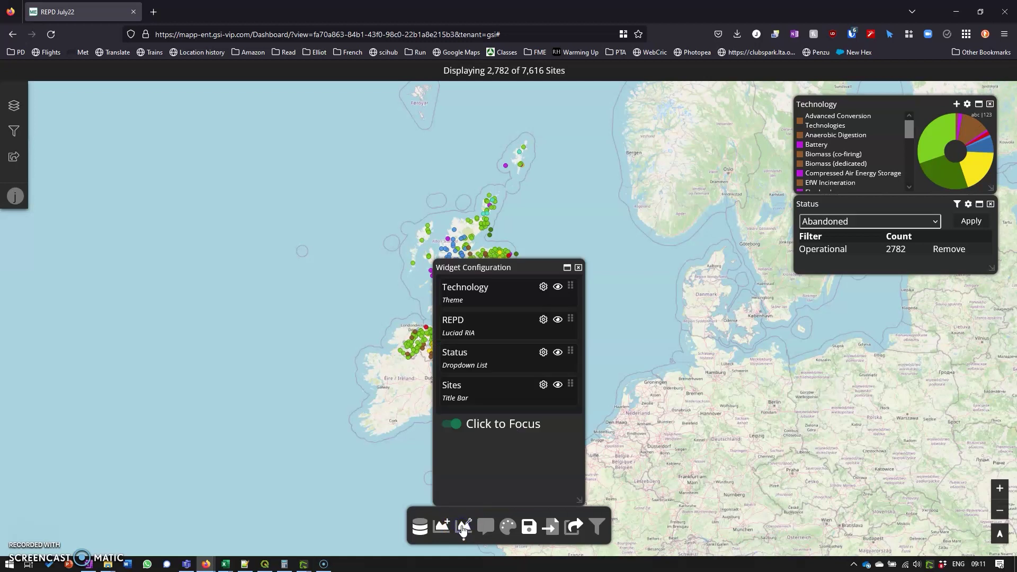
Add a new Cluster chart to the REPD layer's features
click(543, 320)
click(343, 252)
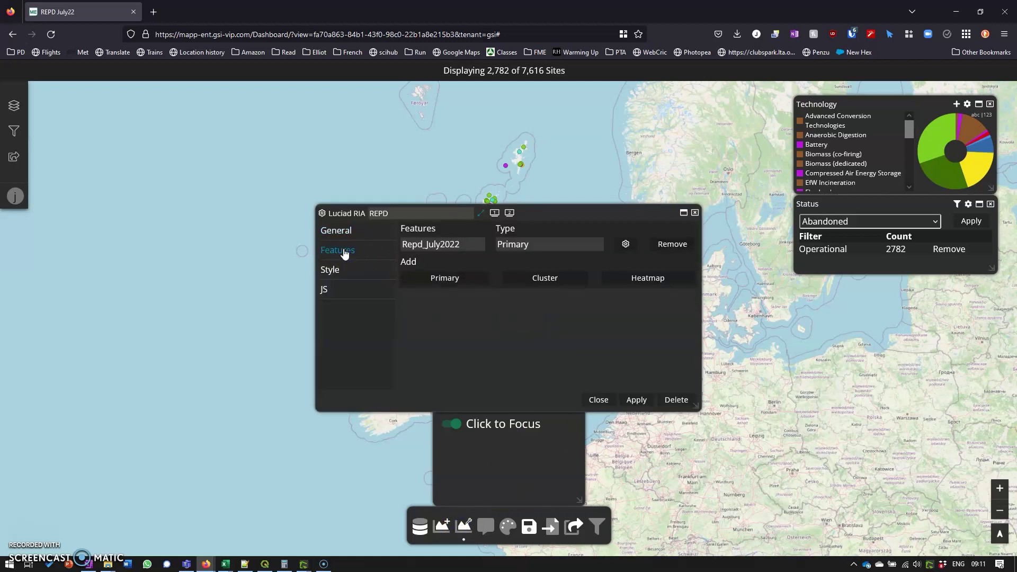
click(494, 244)
click(552, 284)
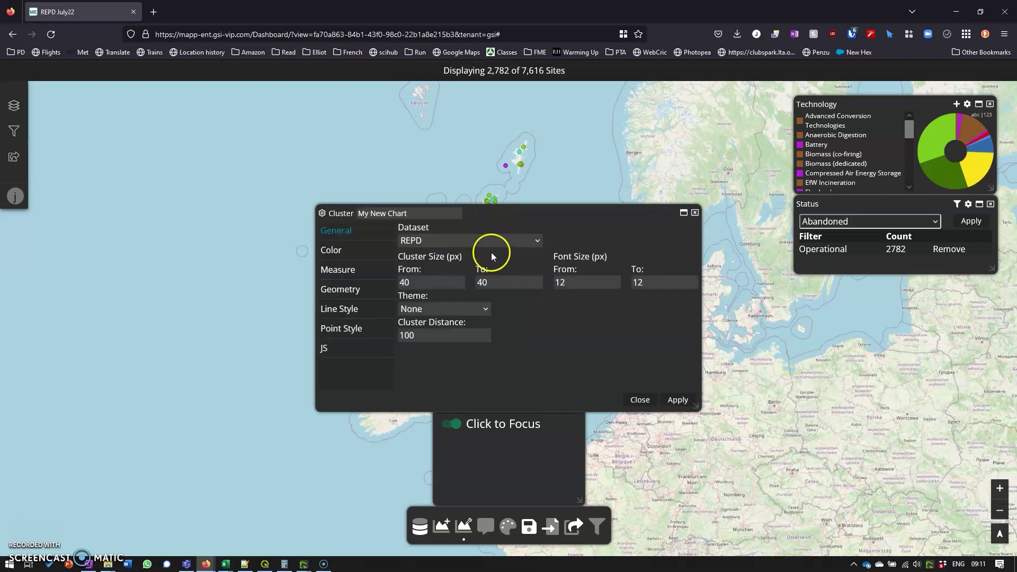
Set the cluster chart's dataset to Repd_July2022 and its theme to Donut
click(477, 242)
click(458, 282)
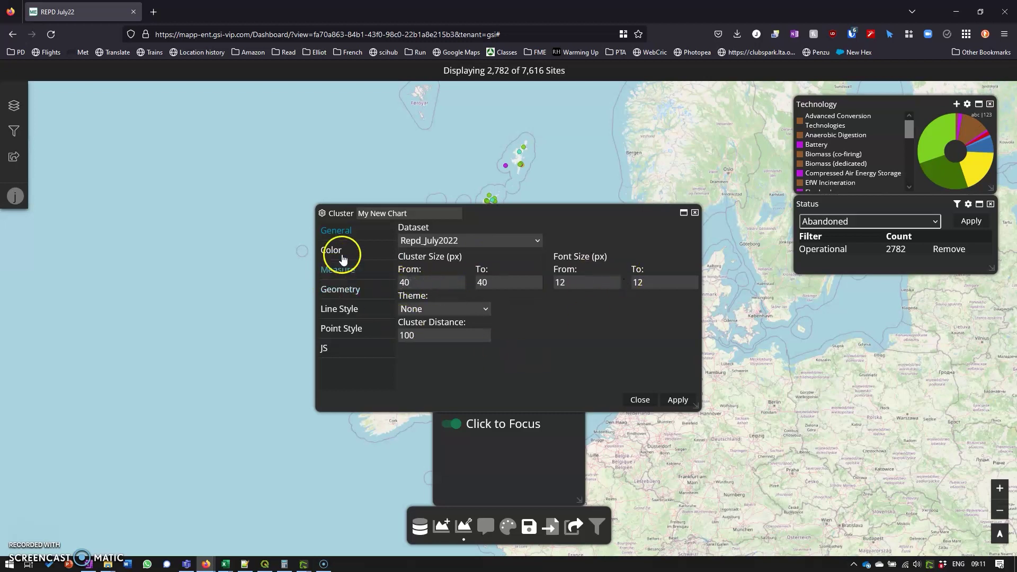
click(440, 307)
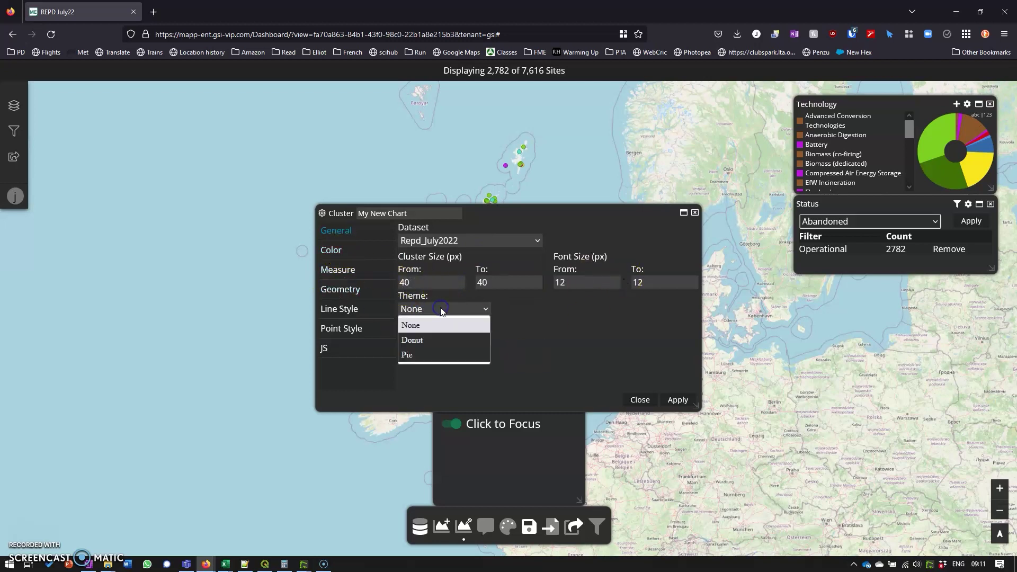
click(430, 341)
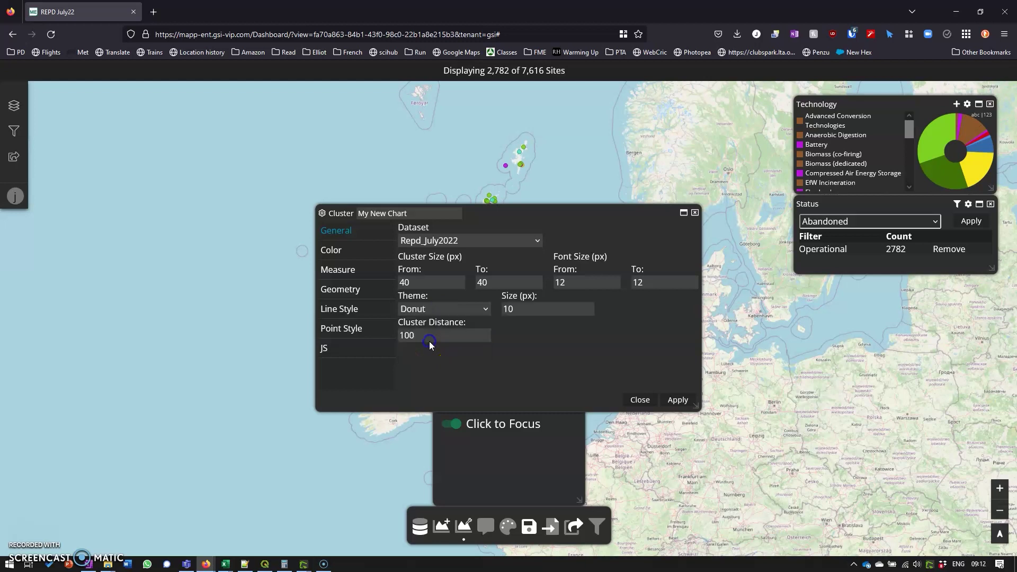
Colour unclustered sites with Theme Colors
click(338, 254)
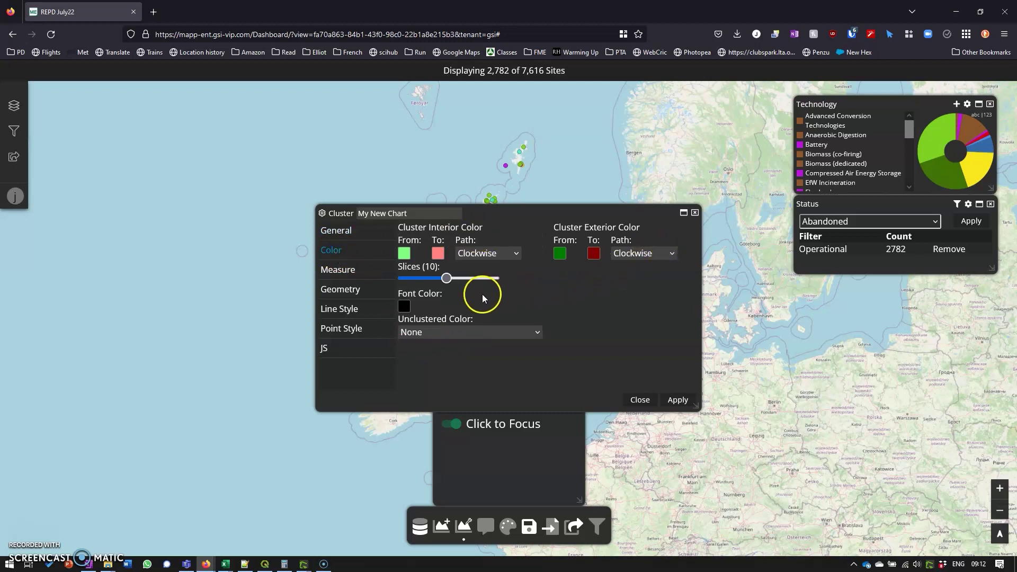
click(437, 333)
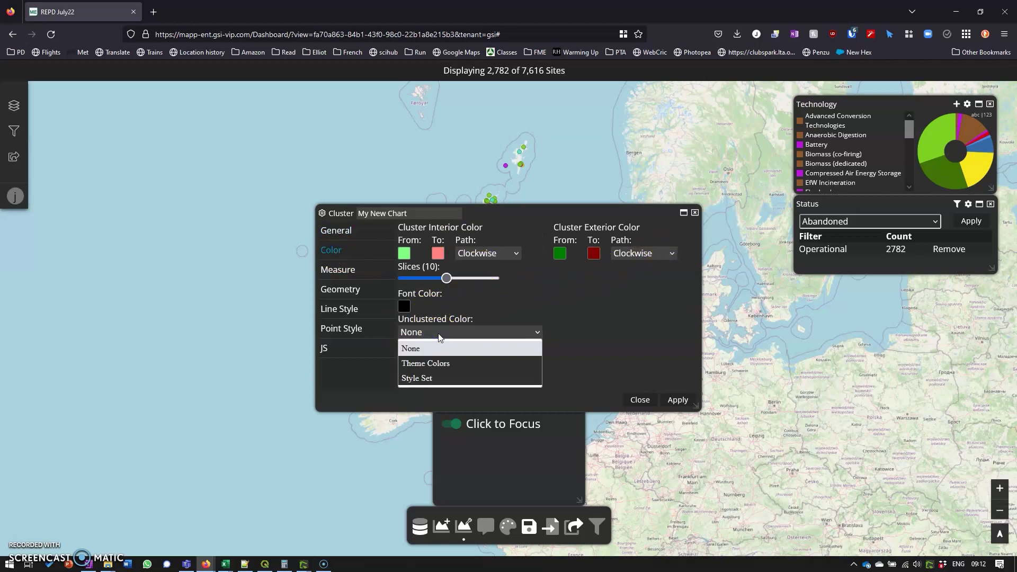
click(432, 363)
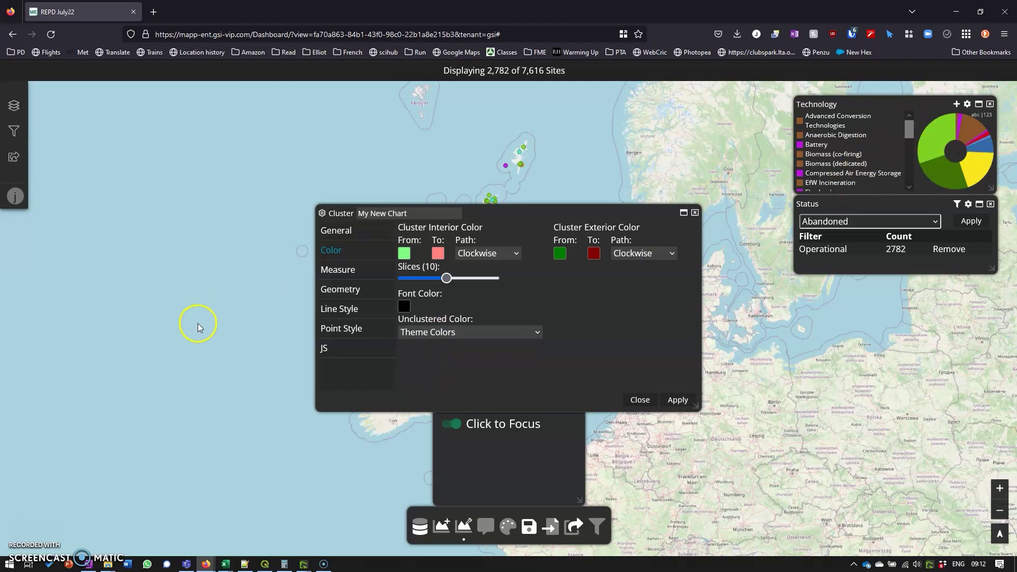
click(333, 269)
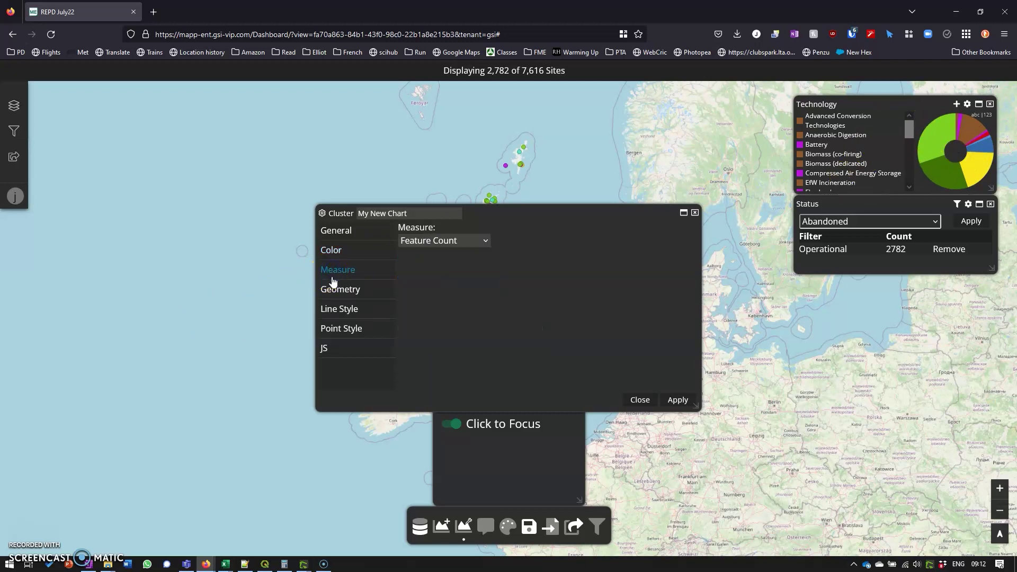
Make clusters Sum the capacity field at precision 2, review the remaining settings, and apply
click(479, 241)
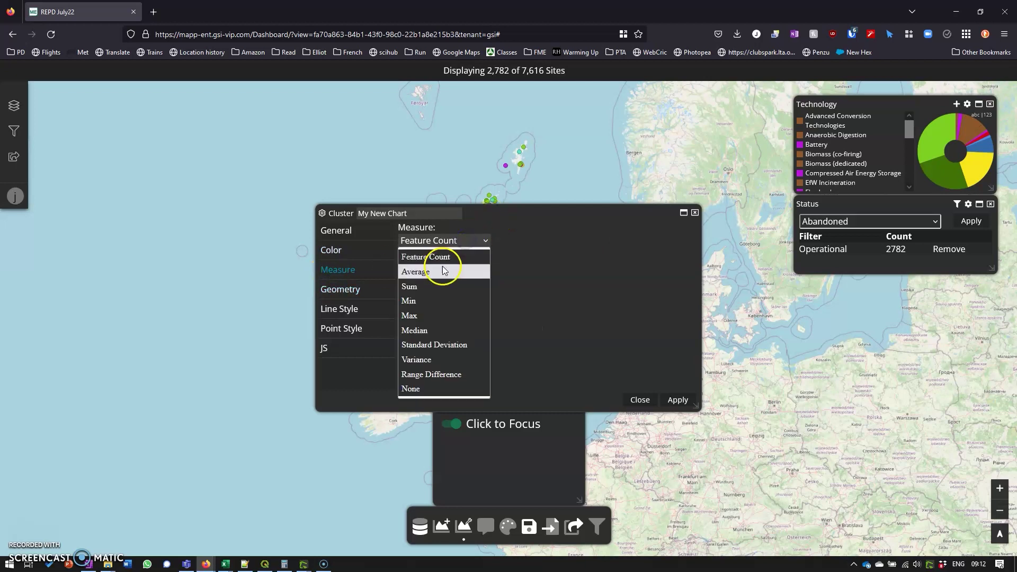
click(434, 286)
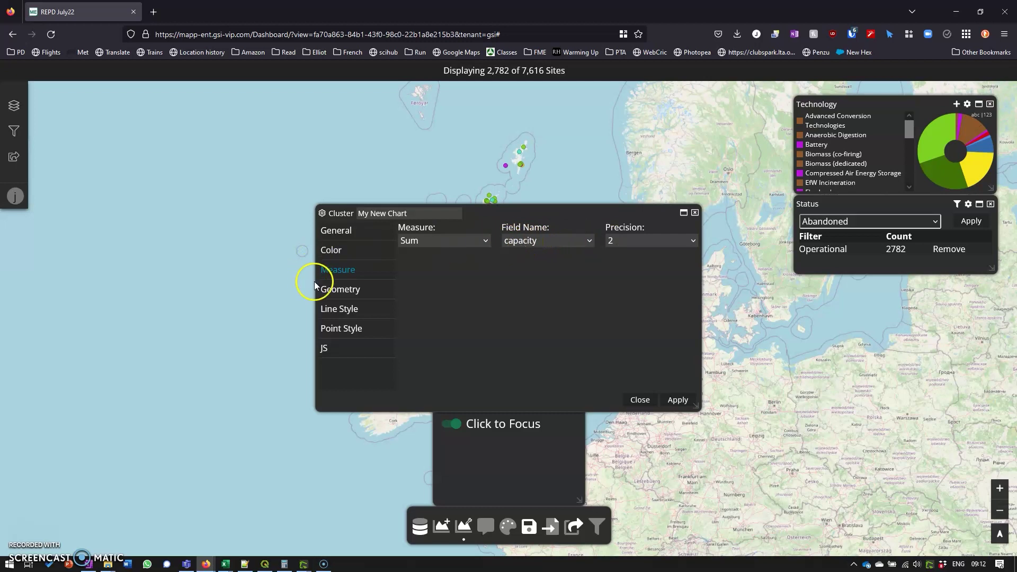
click(340, 295)
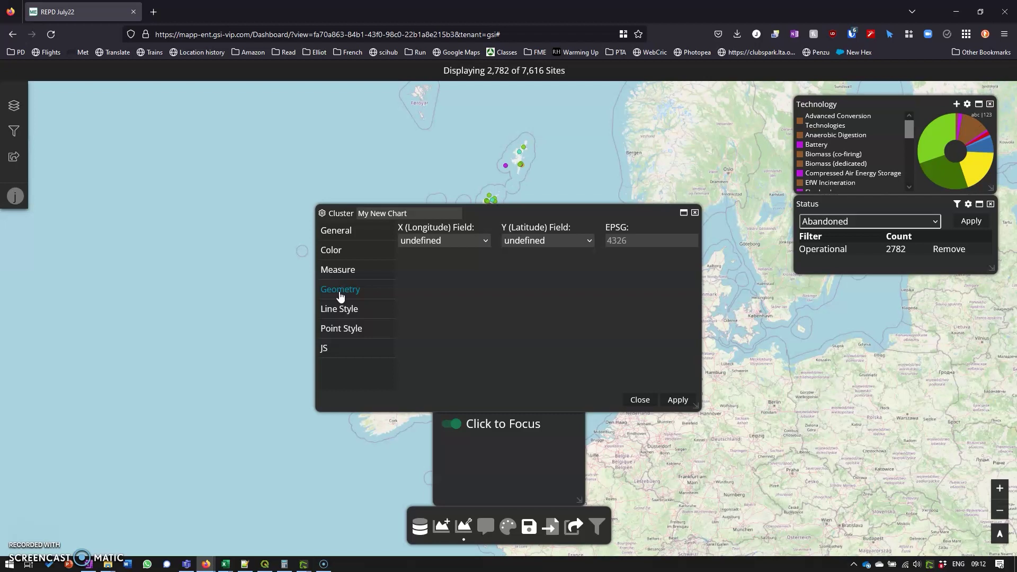
click(339, 307)
click(341, 330)
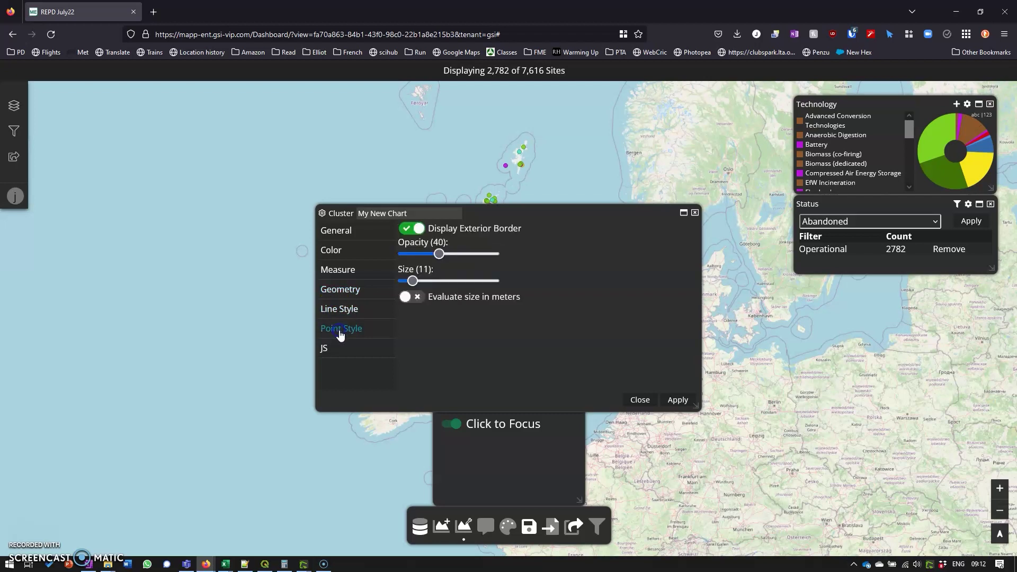
click(336, 347)
click(339, 332)
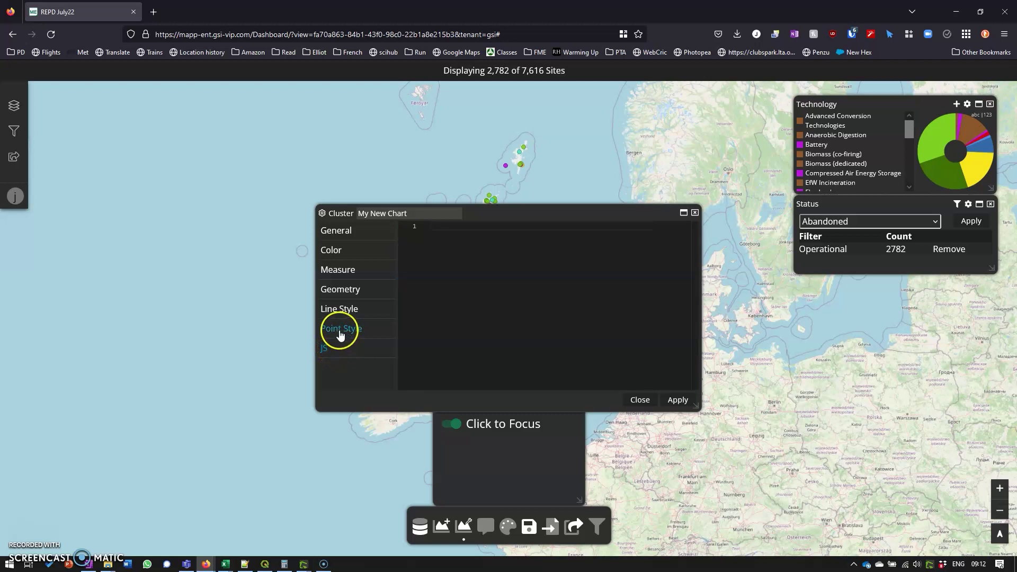
click(680, 401)
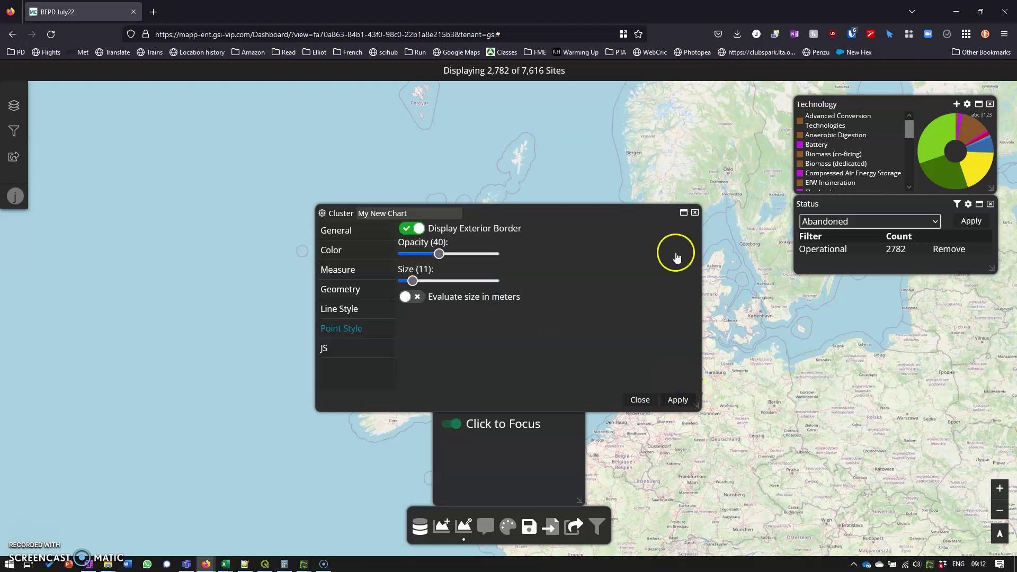
Close the chart dialogs and switch off the Repd_July2022 layer in the Layer Tree
click(694, 213)
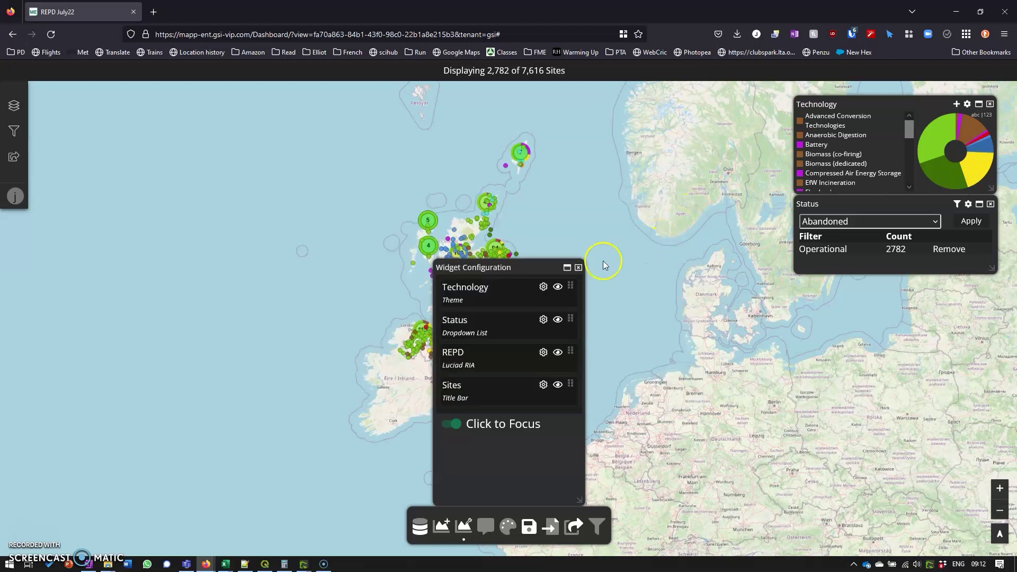
click(578, 268)
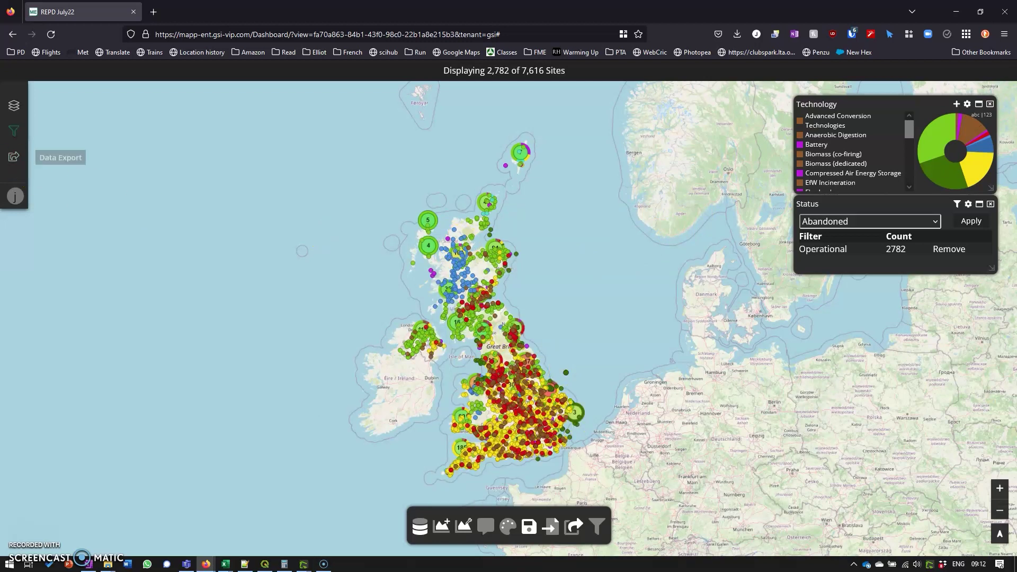
click(11, 116)
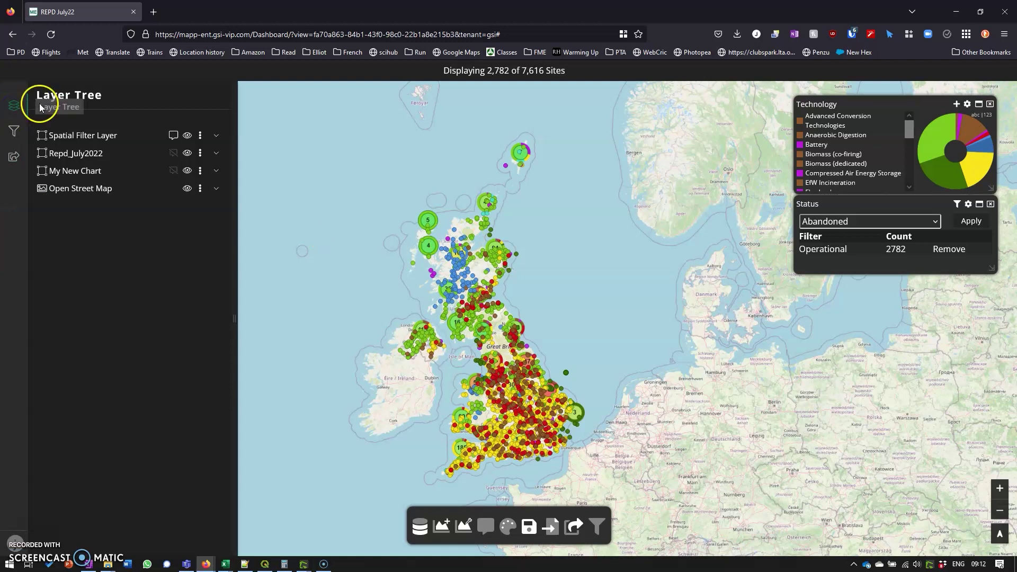
click(186, 154)
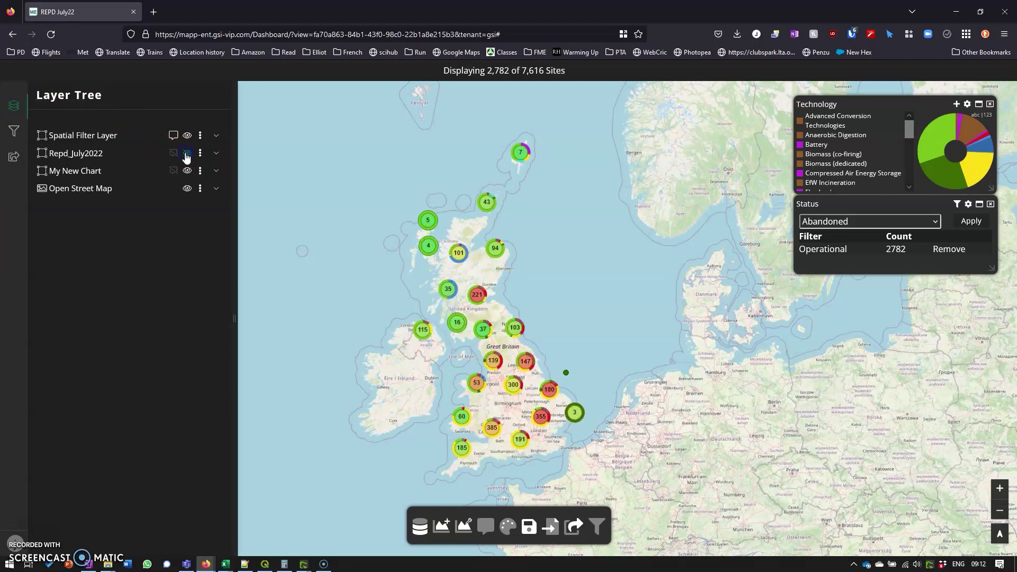
click(13, 104)
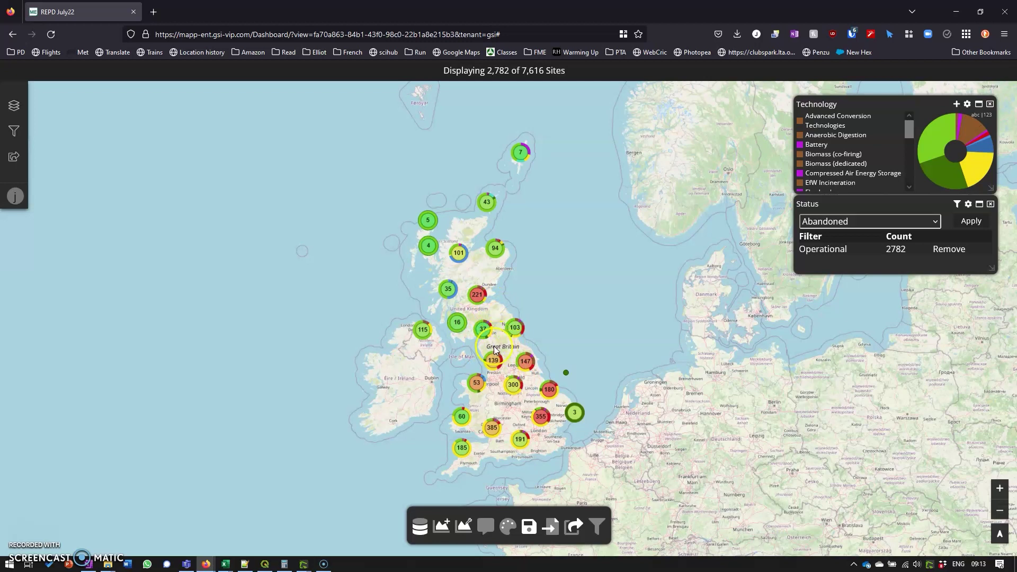
scroll(496, 343, up, 3)
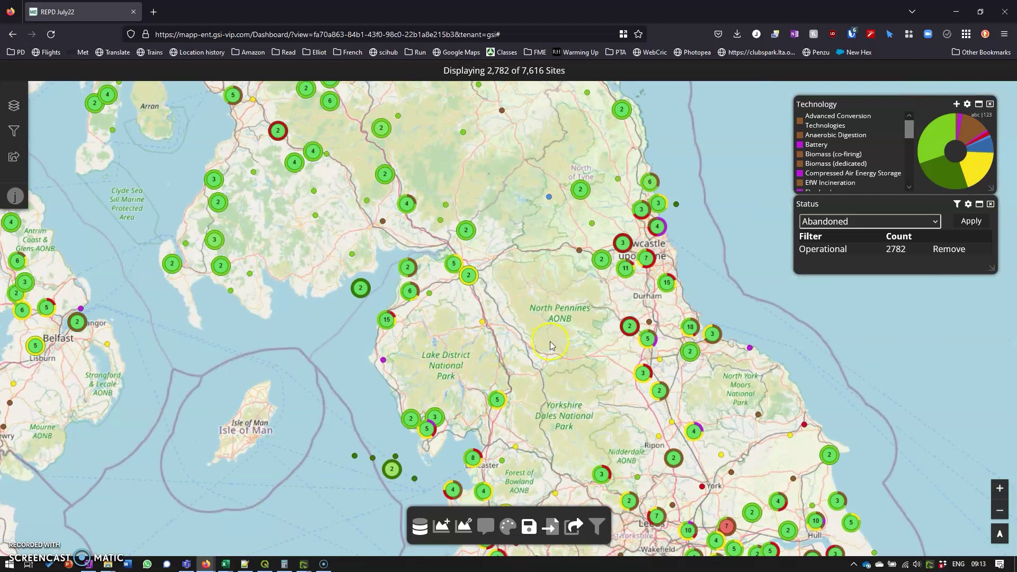
click(502, 294)
scroll(462, 265, up, 3)
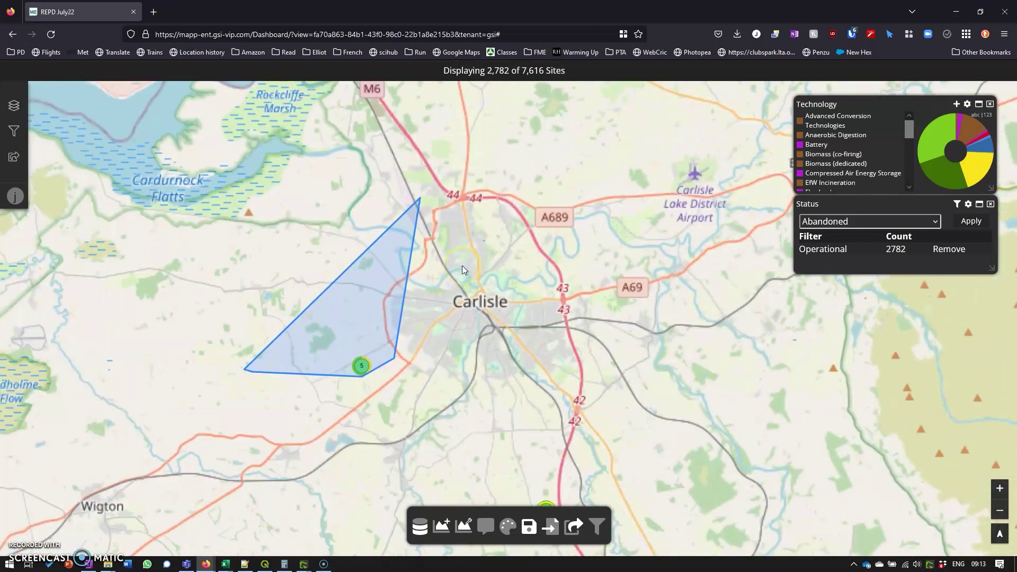
click(352, 354)
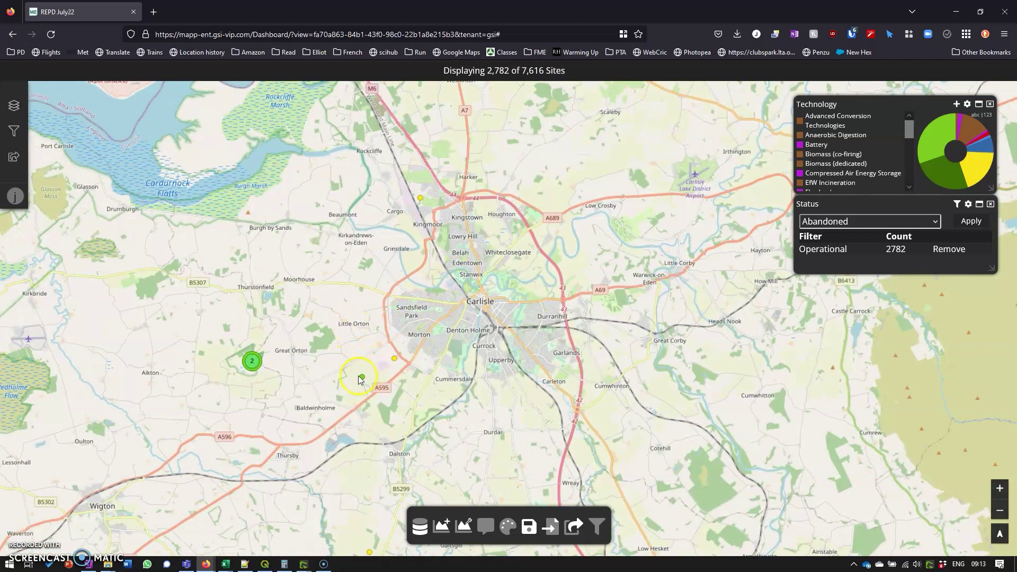
click(254, 368)
scroll(254, 366, up, 2)
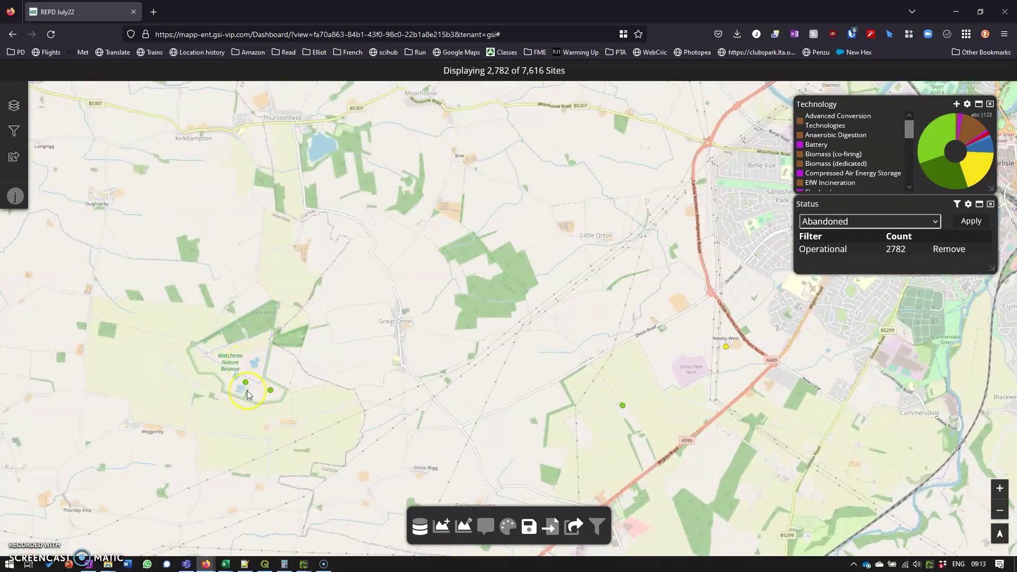
scroll(323, 385, down, 5)
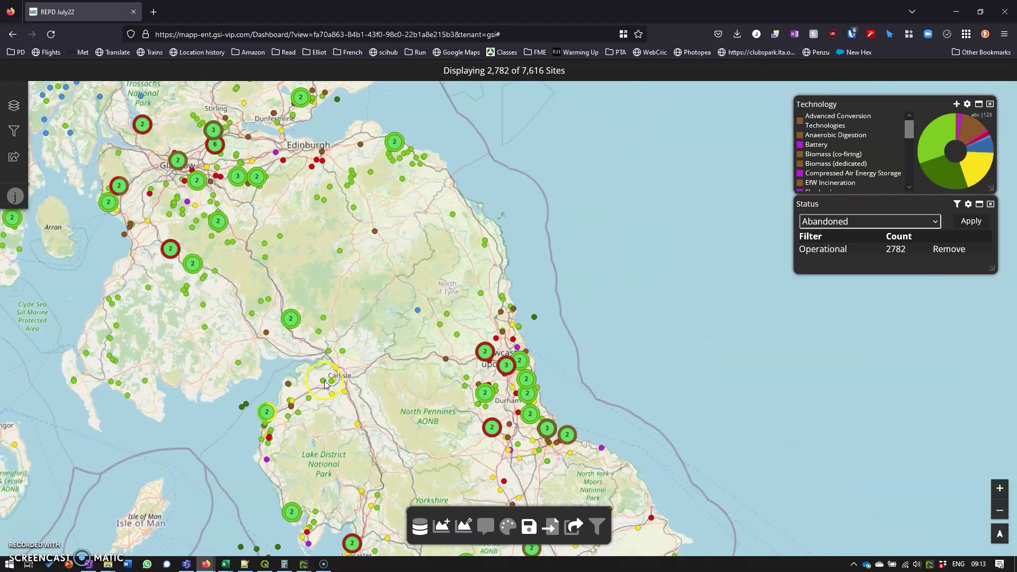
scroll(325, 384, down, 3)
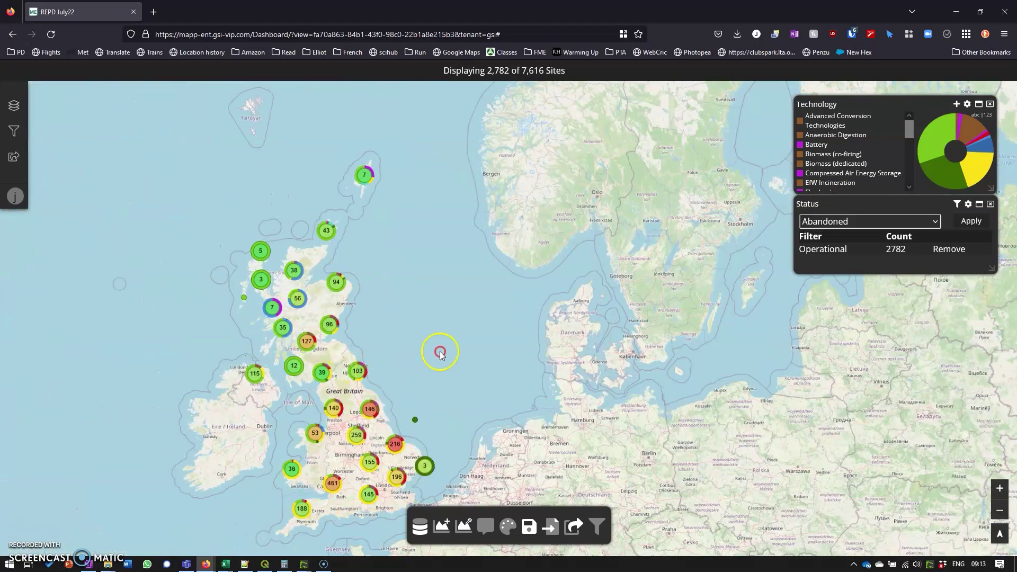
drag(438, 347, 560, 284)
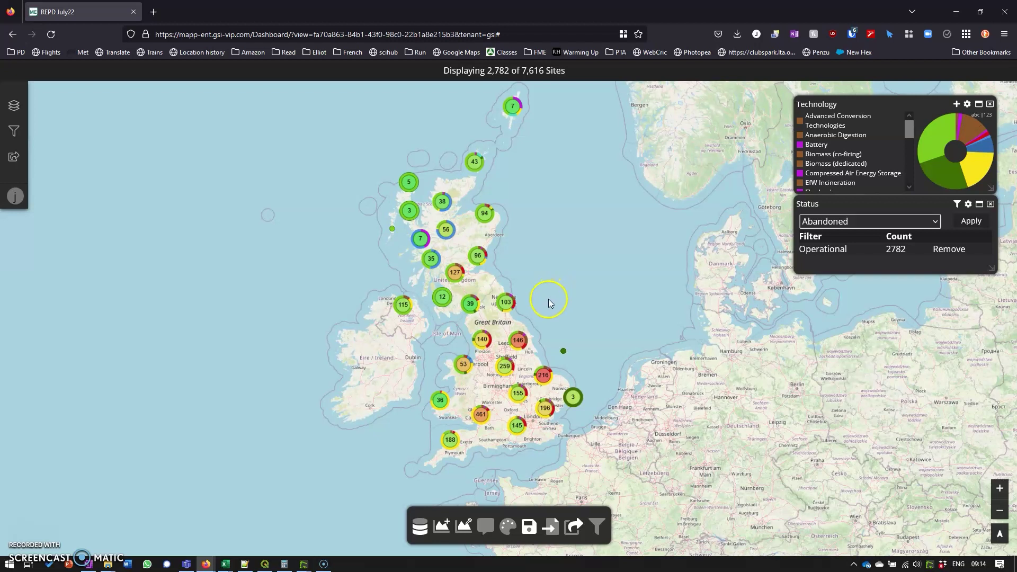
drag(548, 298, 570, 312)
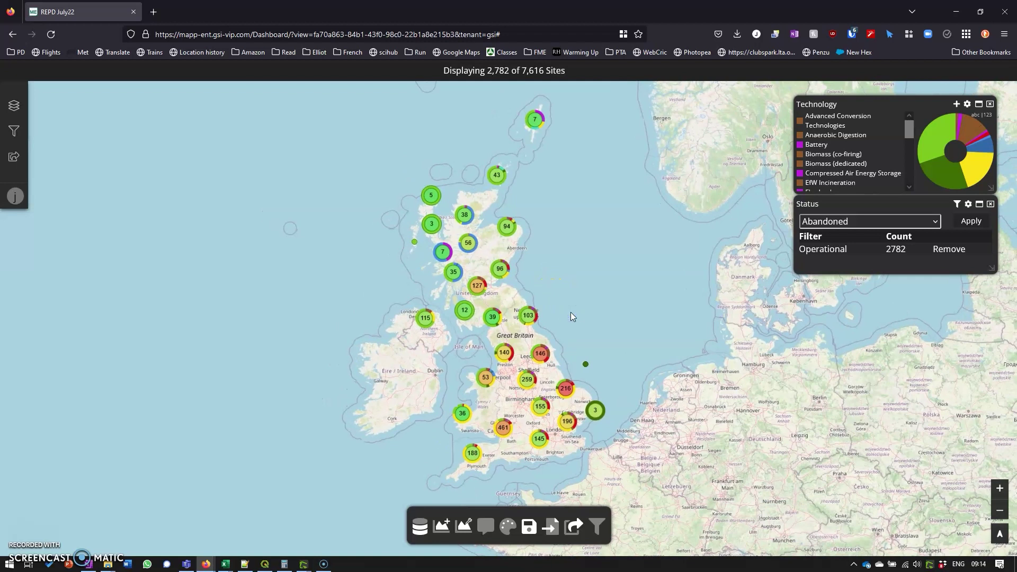